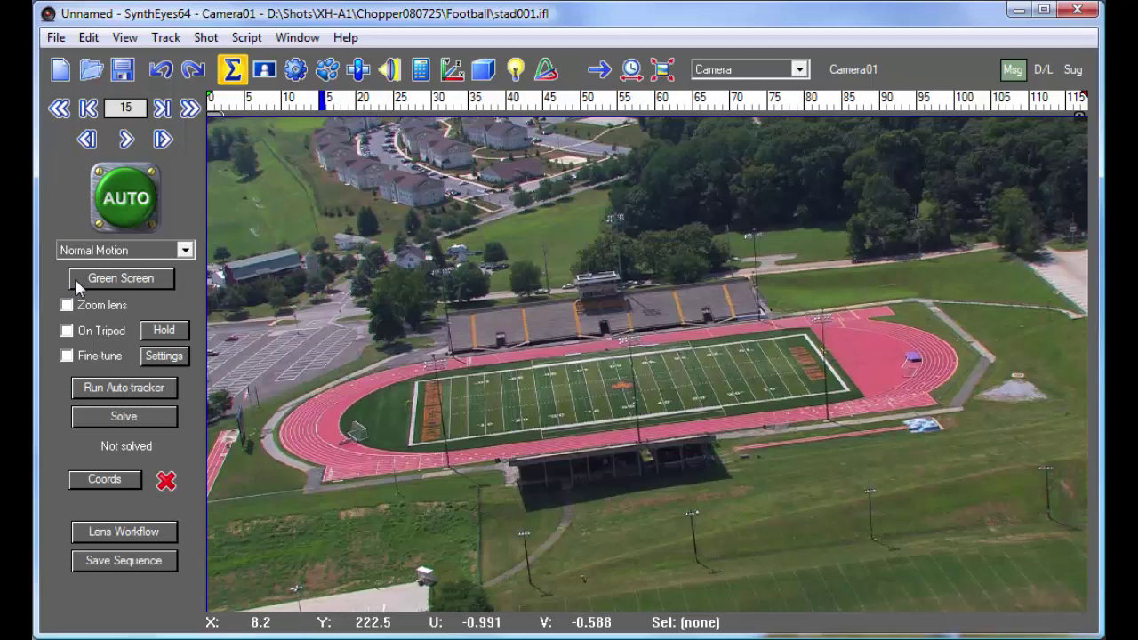
# Step: Auto-track and solve the stadium shot, reaching 55 trackers at about 0.63 hpix error
pyautogui.click(105, 213)
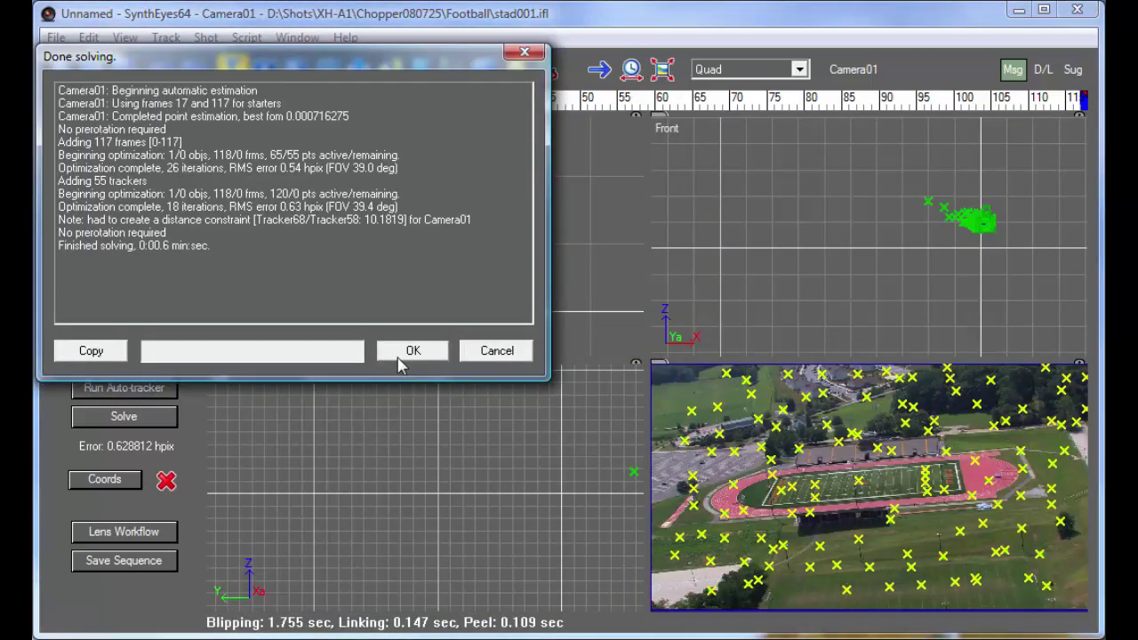
pyautogui.click(401, 358)
# Step: Define the coordinate system from three trackers on the field, then move to frame 22
pyautogui.click(103, 479)
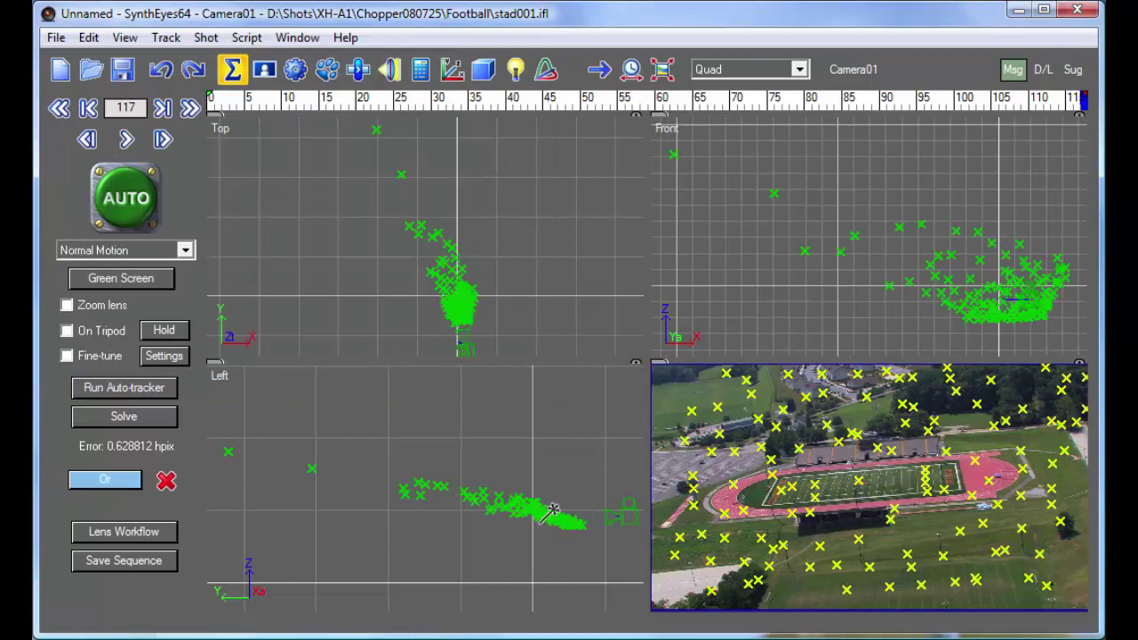
pyautogui.click(742, 512)
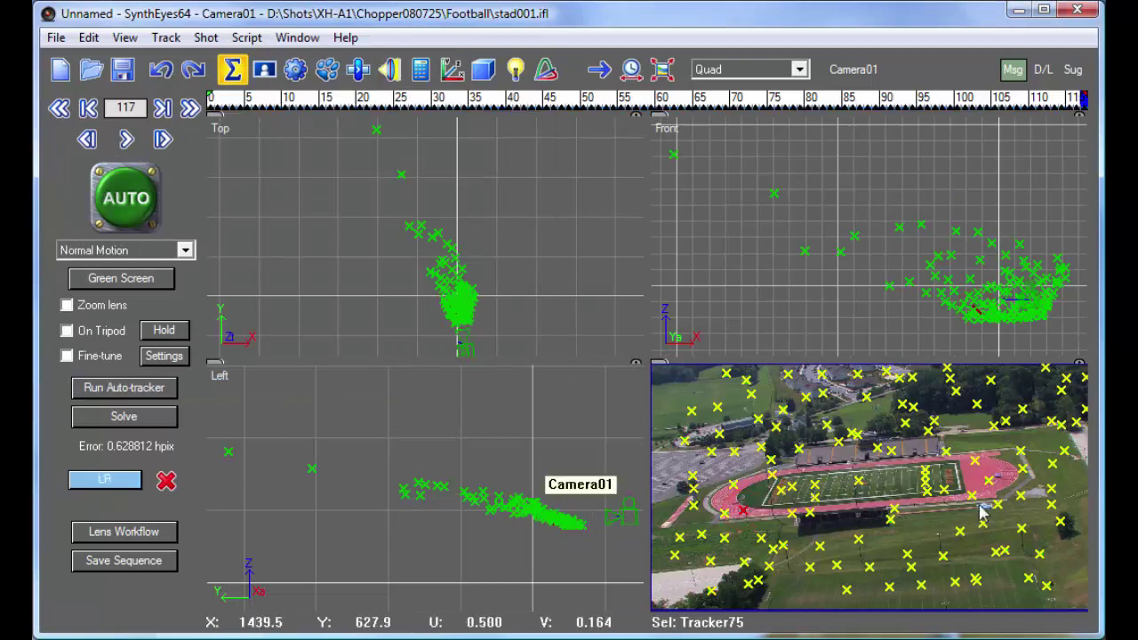
pyautogui.click(973, 495)
pyautogui.click(976, 462)
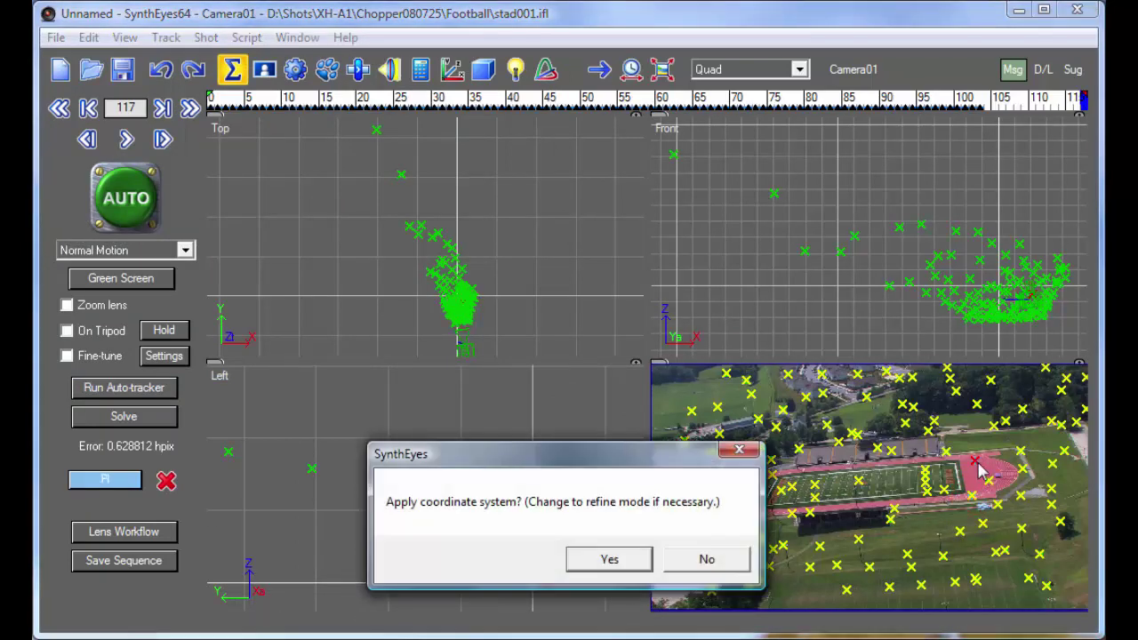
pyautogui.click(624, 562)
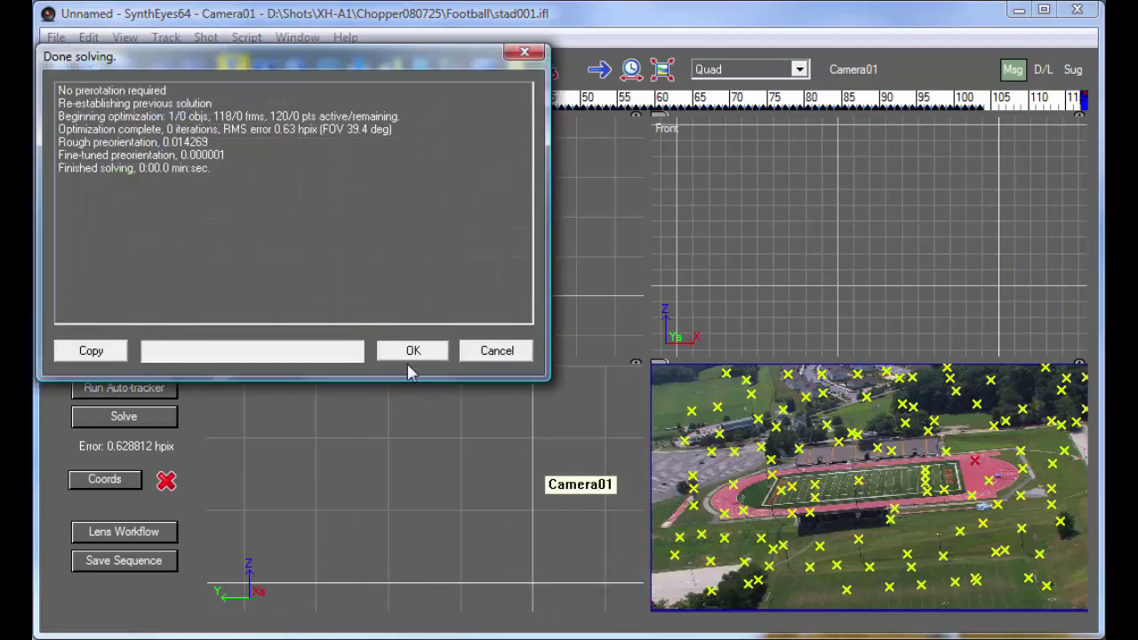
pyautogui.click(399, 352)
pyautogui.moveTo(274, 103); pyautogui.dragTo(375, 102)
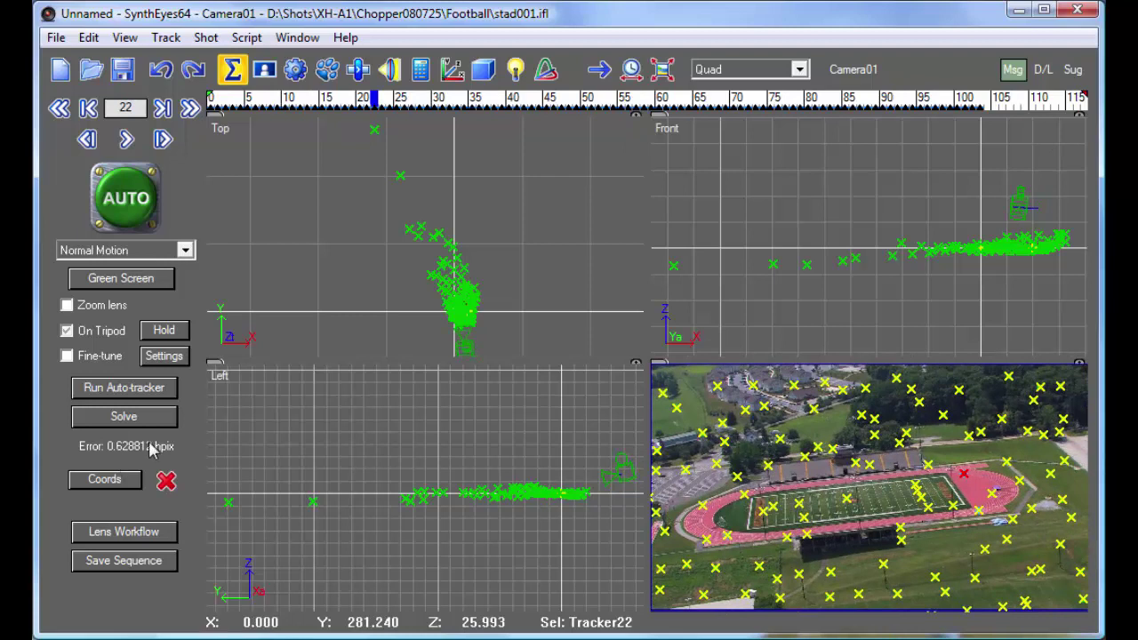
# Step: Change the viewport layout to a single Perspective view
pyautogui.click(724, 71)
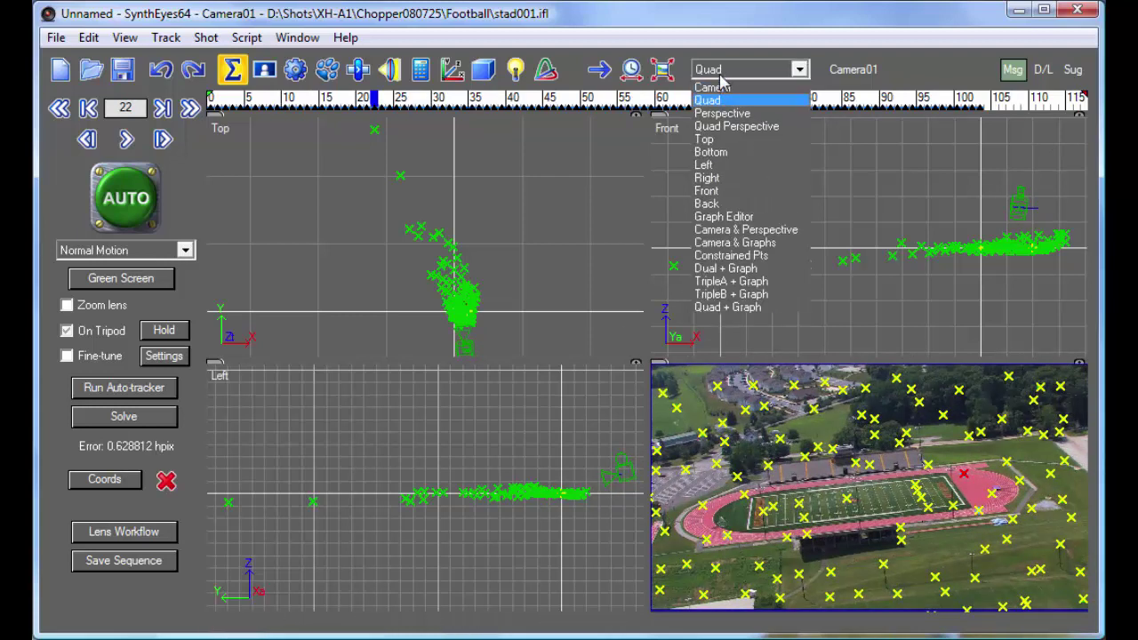
pyautogui.click(716, 114)
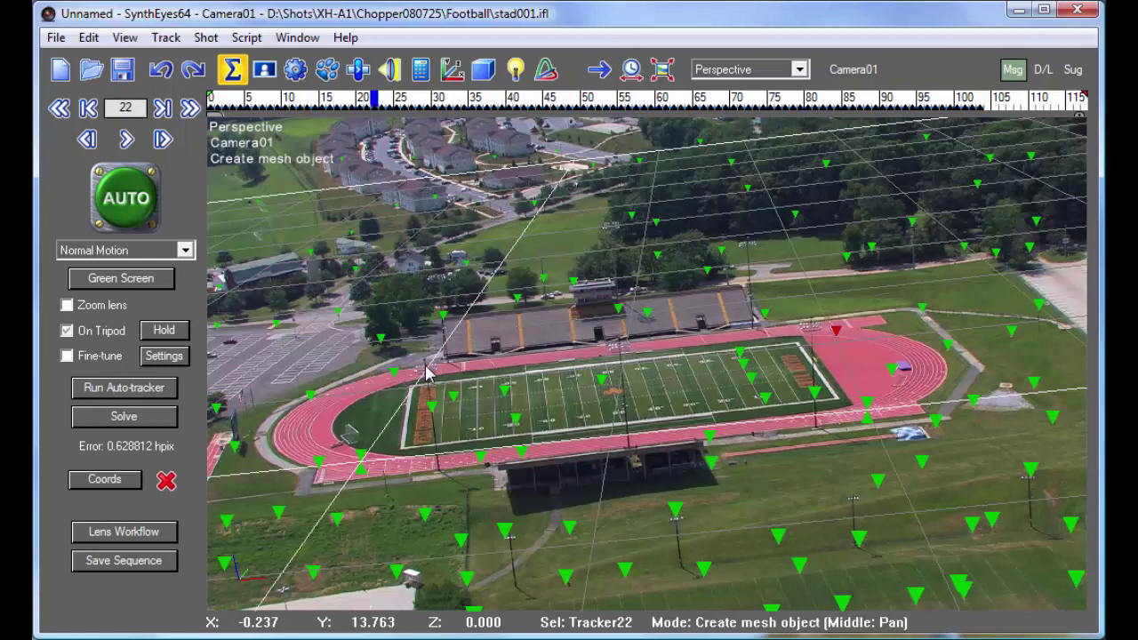
# Step: With Calculate Distortion enabled, run a Refine solve, bringing the error to 0.4466 hpix
pyautogui.click(398, 75)
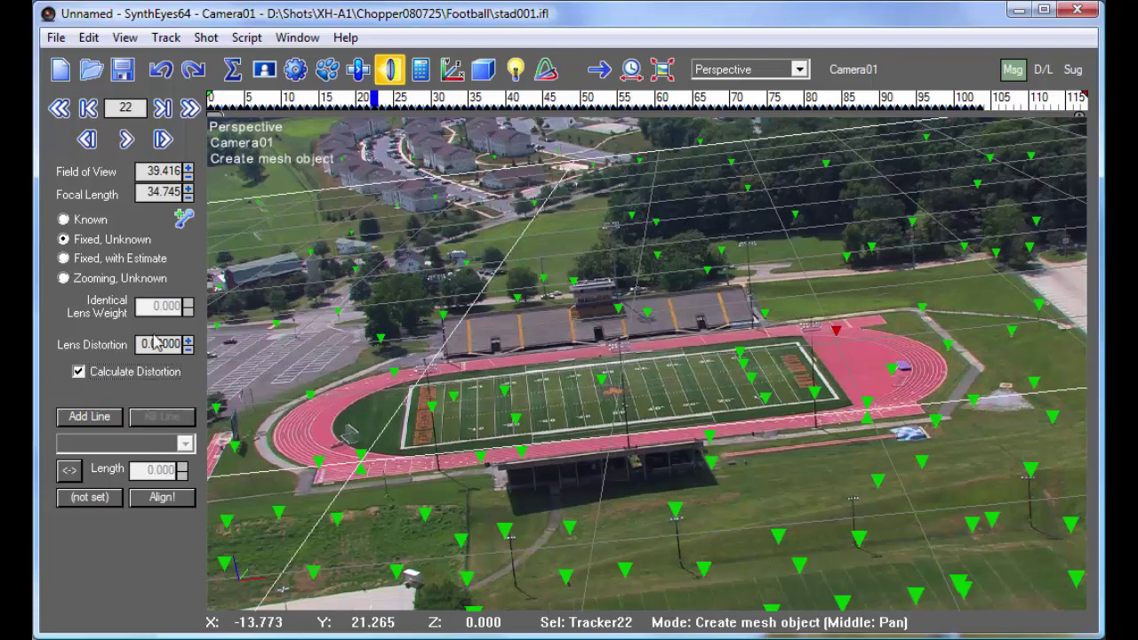
pyautogui.click(419, 75)
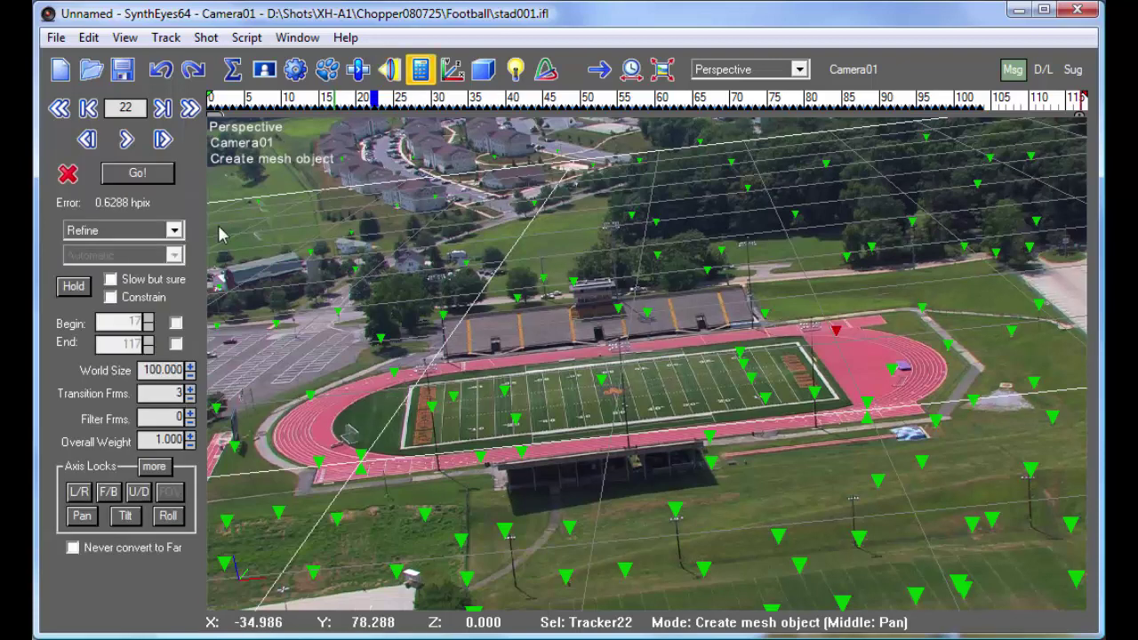
pyautogui.click(123, 175)
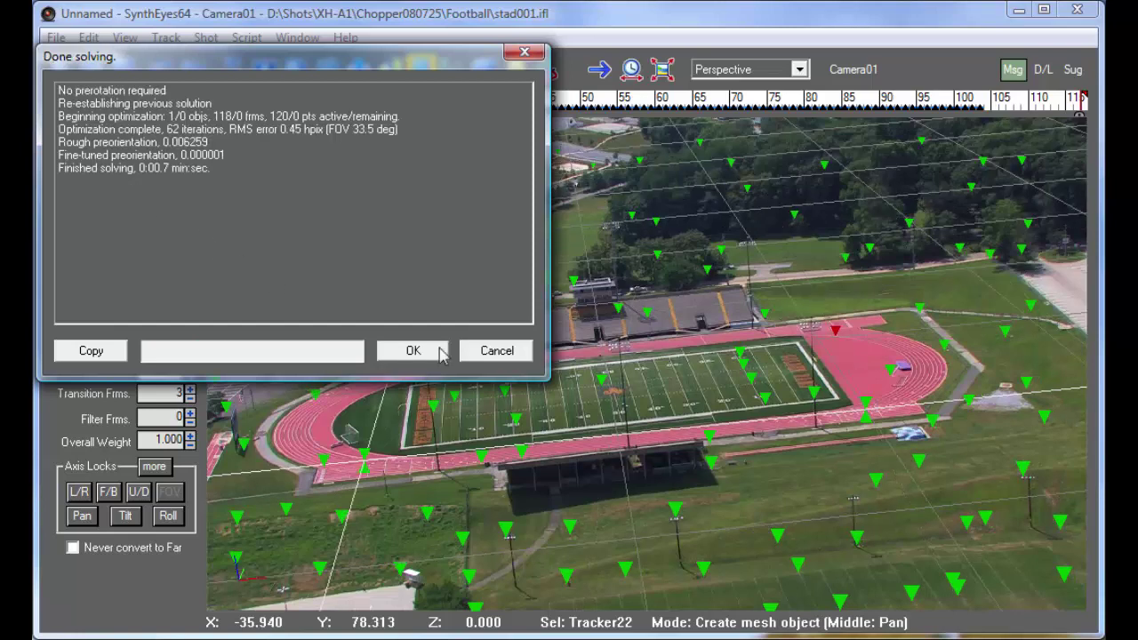
pyautogui.click(412, 352)
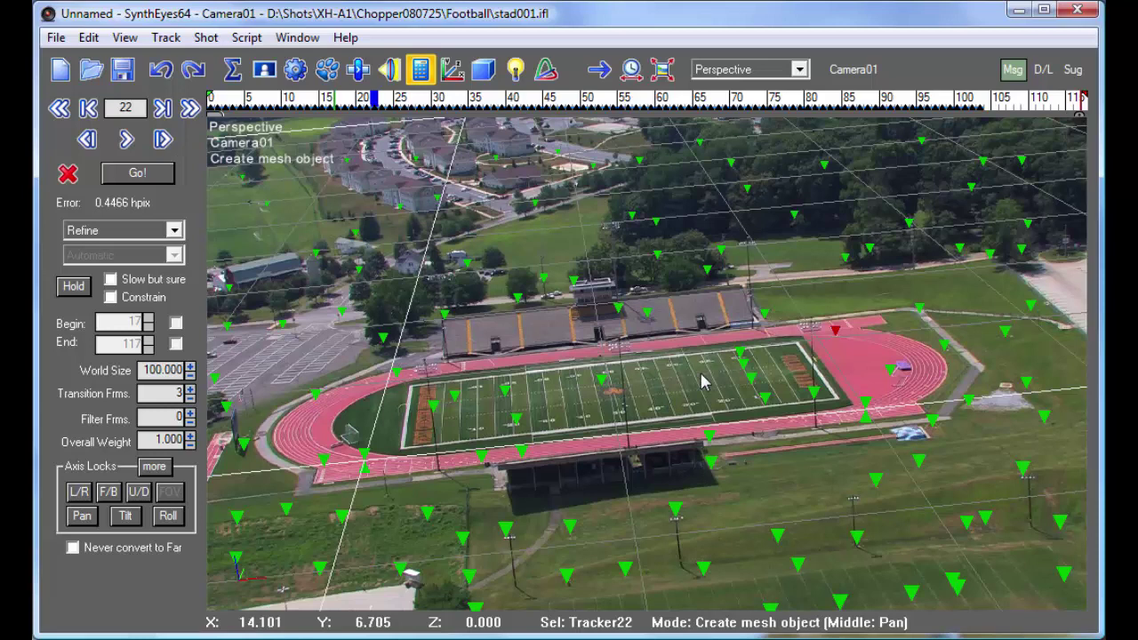
# Step: Draw a box mesh over the football field in the viewport
pyautogui.rightClick(487, 436)
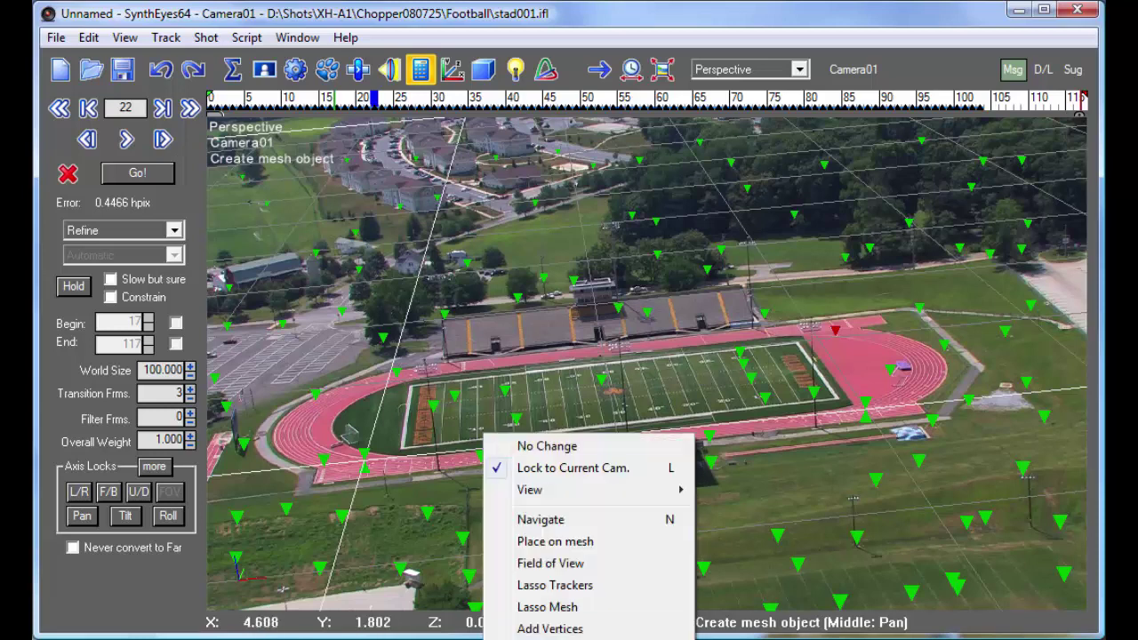
pyautogui.press('Escape')
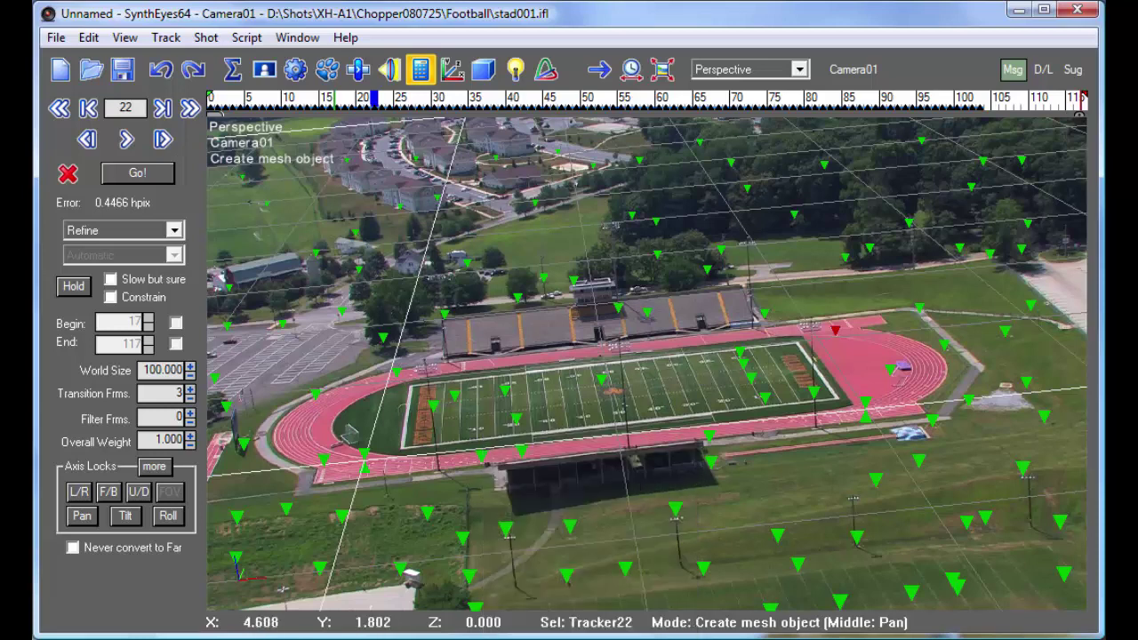
pyautogui.moveTo(516, 426); pyautogui.dragTo(795, 236)
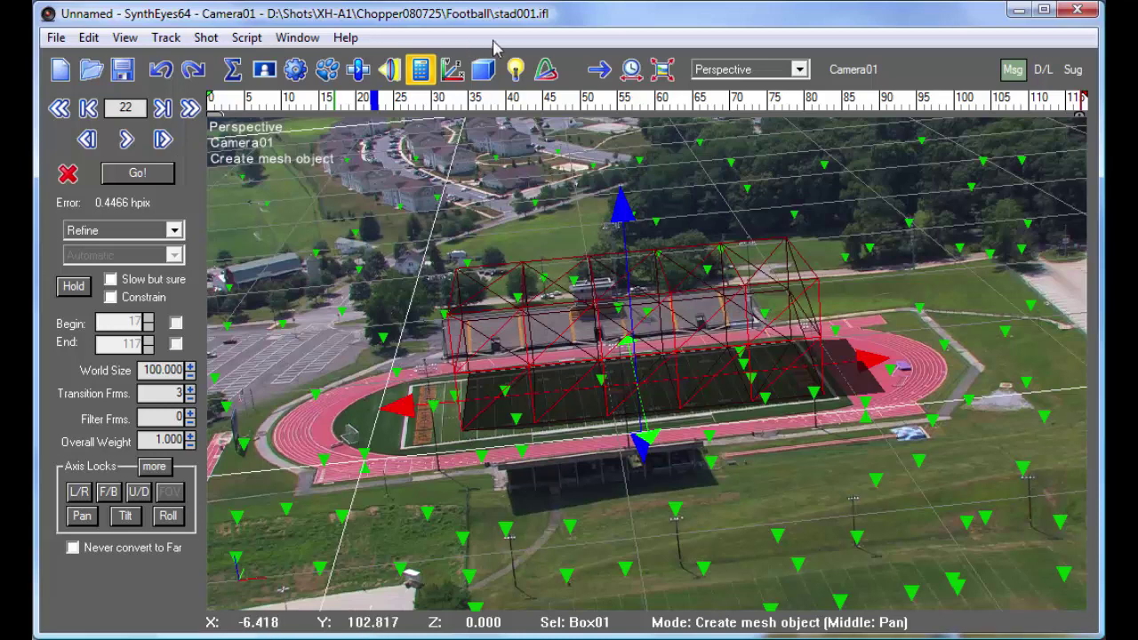
# Step: Turn off Cast Shadows for Box01 and rotate it to line up with the stadium
pyautogui.click(483, 69)
pyautogui.click(82, 402)
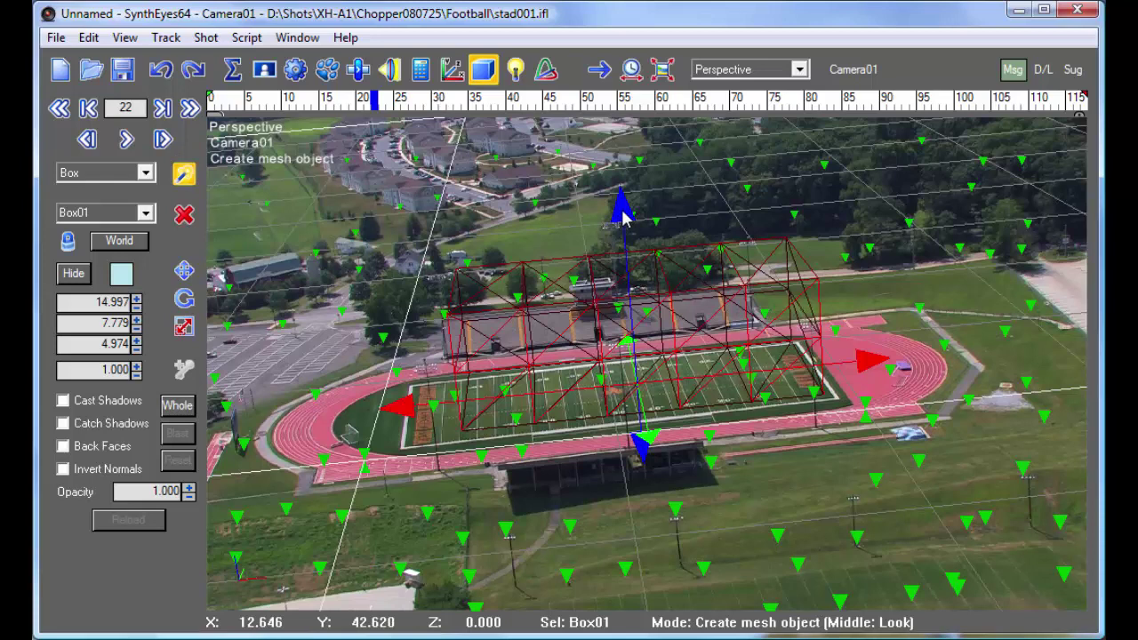
pyautogui.moveTo(622, 208); pyautogui.dragTo(630, 204)
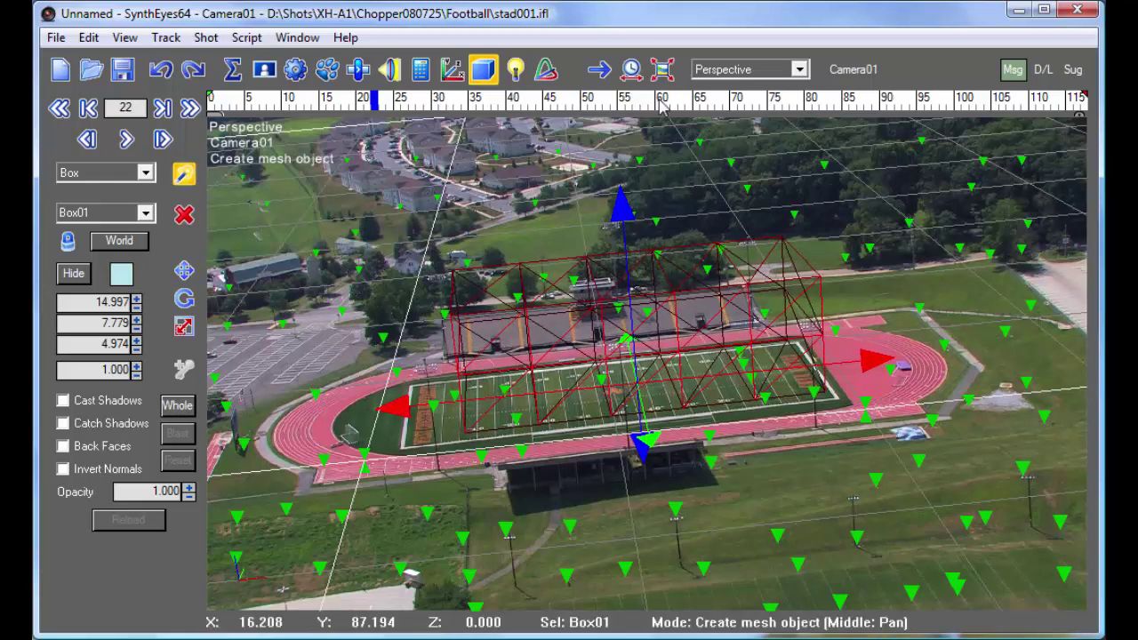
pyautogui.click(717, 71)
# Step: Switch to the Camera view and zoom and pan to check Box01's fit over the stands
pyautogui.click(713, 87)
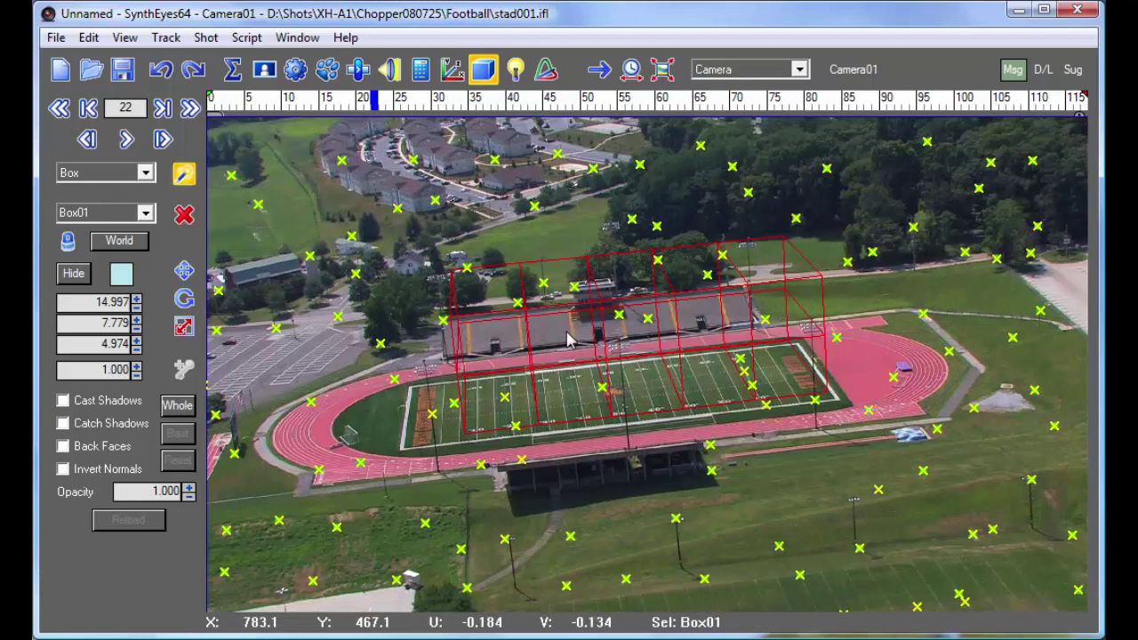
pyautogui.scroll(2, 577, 427)
pyautogui.scroll(3, 577, 427)
pyautogui.scroll(-2, 577, 427)
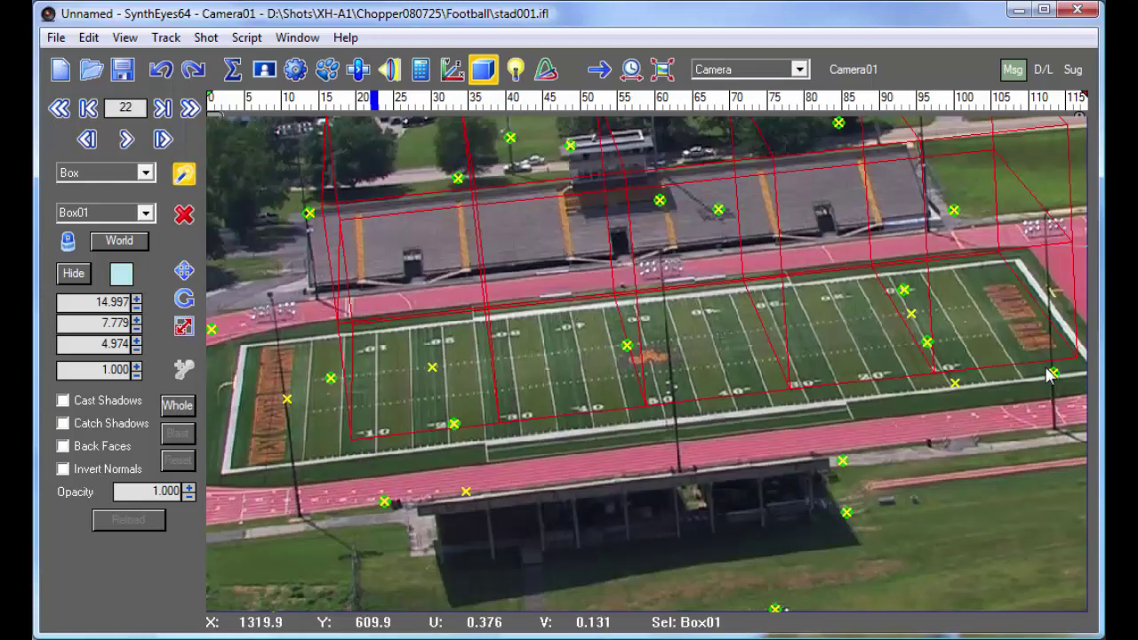
pyautogui.moveTo(1049, 376); pyautogui.dragTo(469, 504, button='middle')
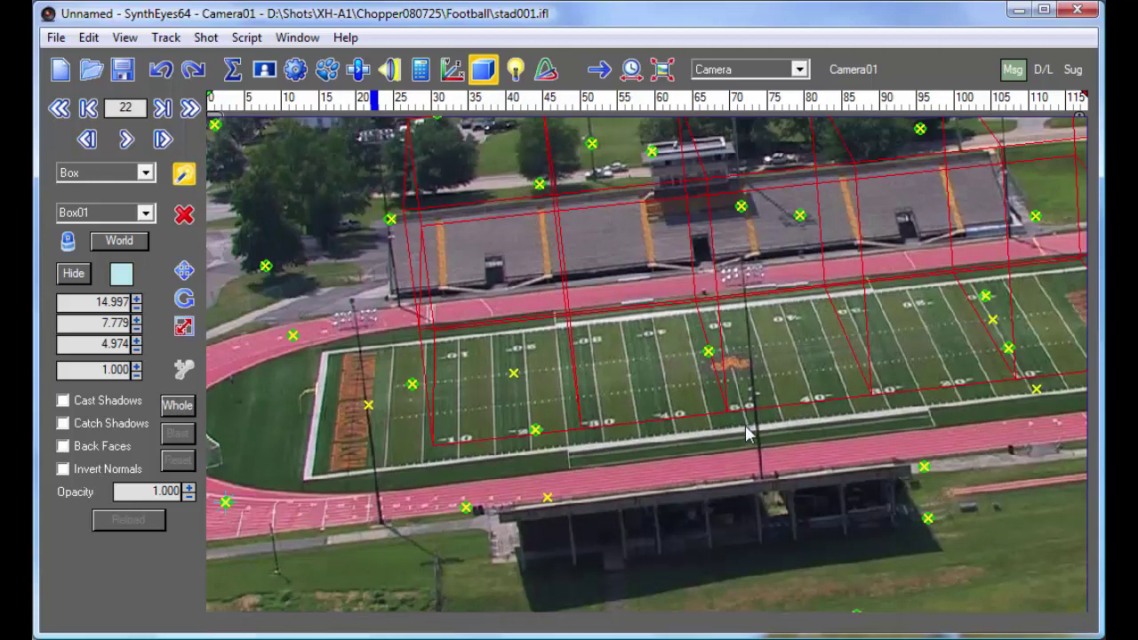
pyautogui.scroll(4, 421, 433)
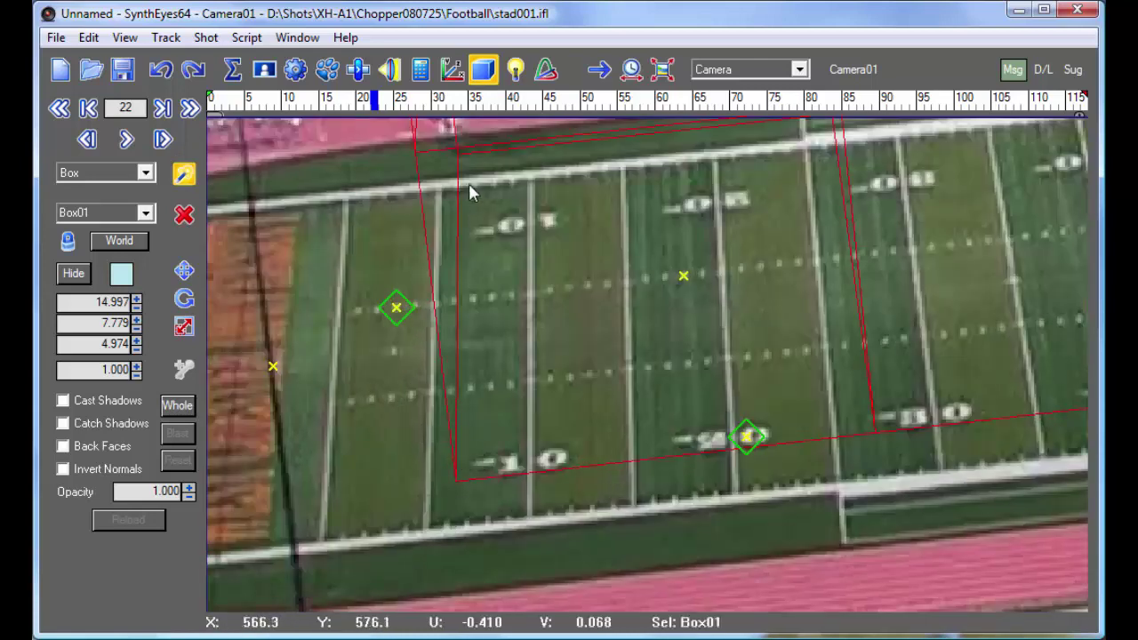
pyautogui.scroll(-1, 447, 341)
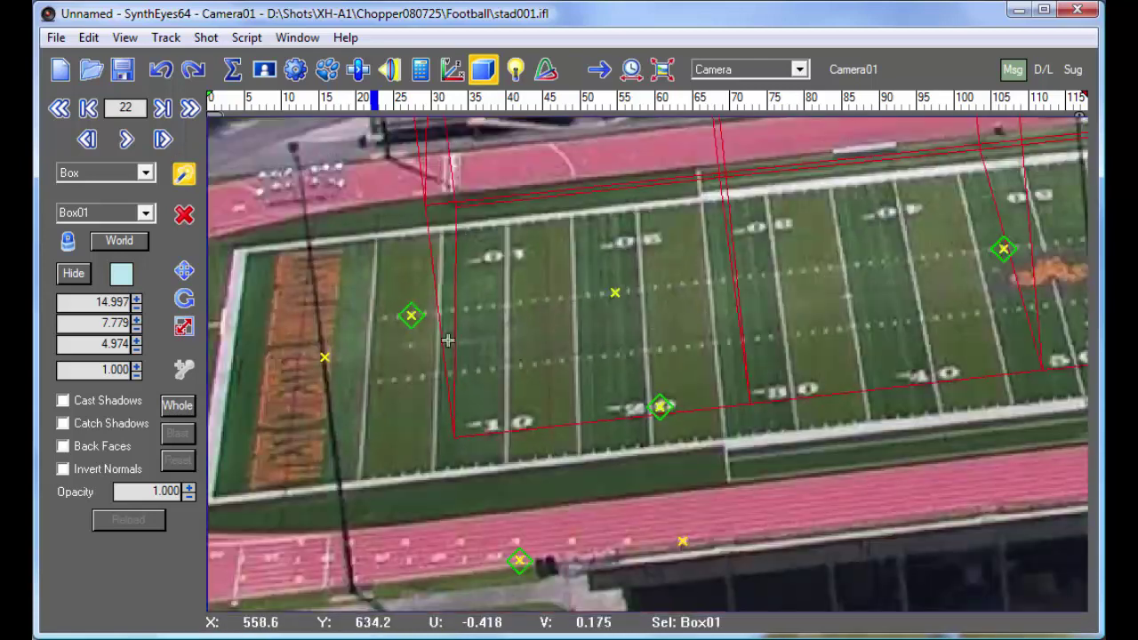
pyautogui.scroll(-3, 447, 341)
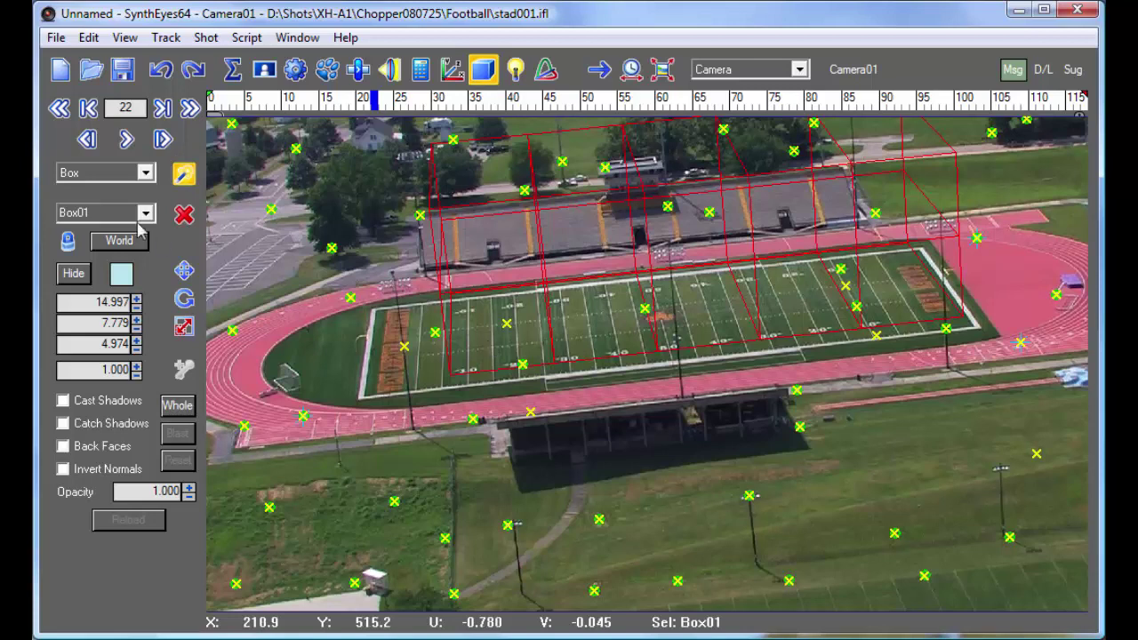
# Step: Set the Lens Workflow to Undistorted(1) final output with a margin of 2
pyautogui.click(233, 71)
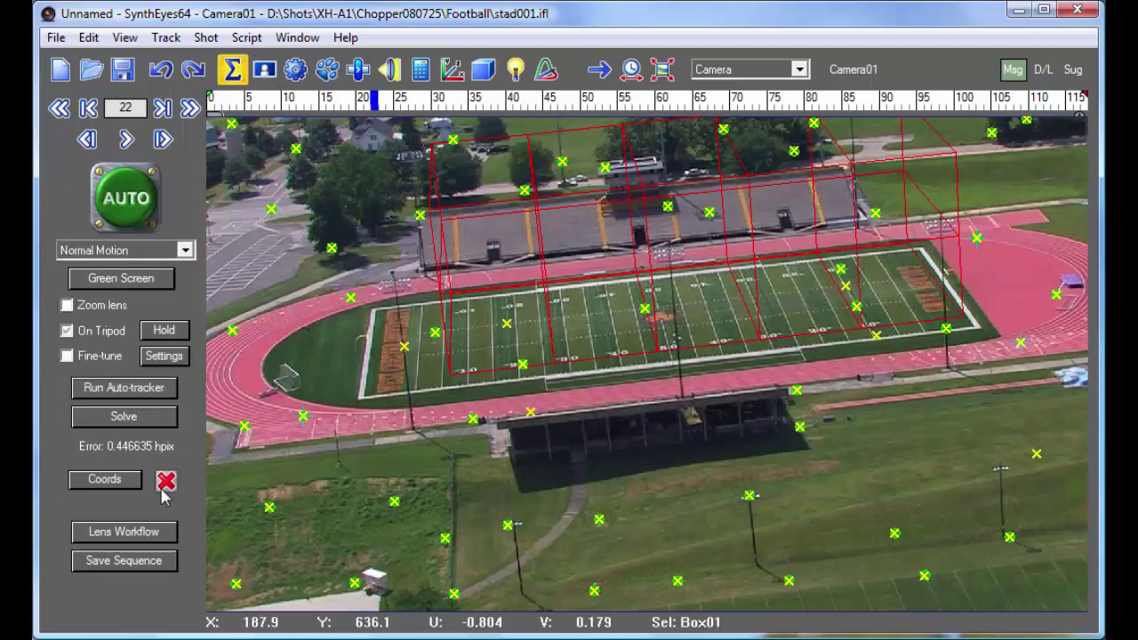
pyautogui.click(132, 531)
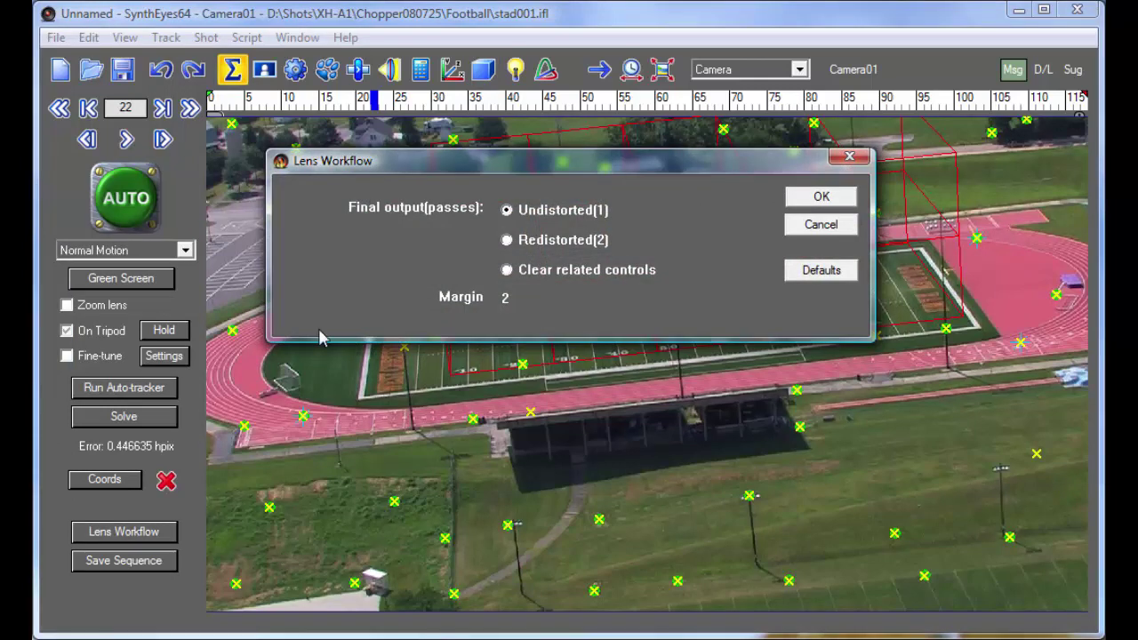
pyautogui.click(819, 200)
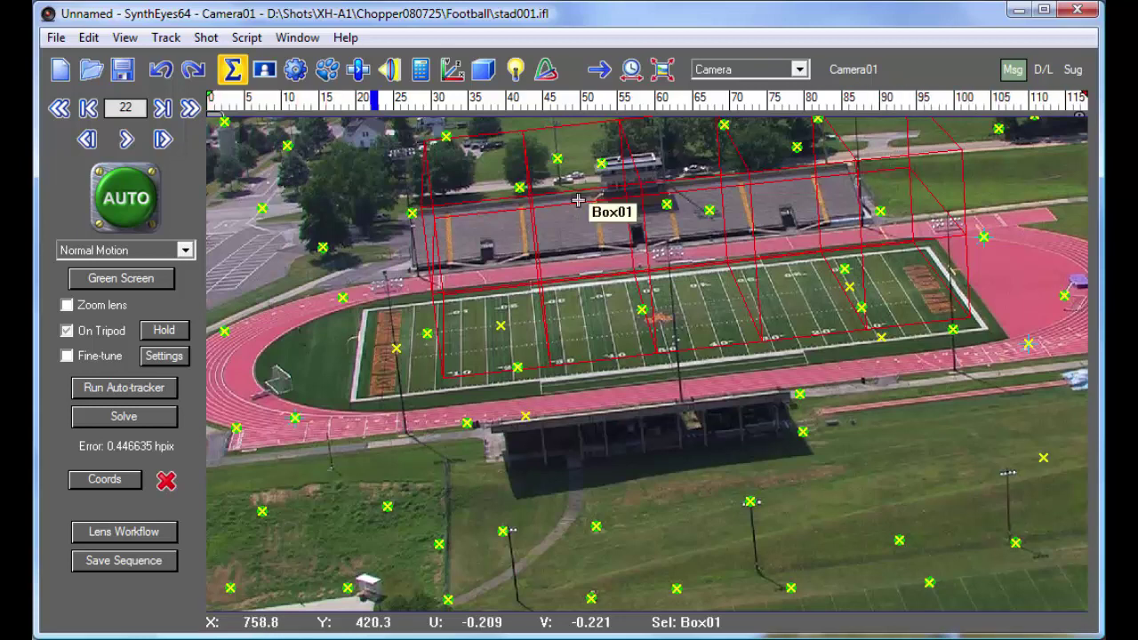
# Step: Save the undistorted shot as JPEG sequence FootballUndistort\fbun000.jpg with RGB included
pyautogui.click(658, 73)
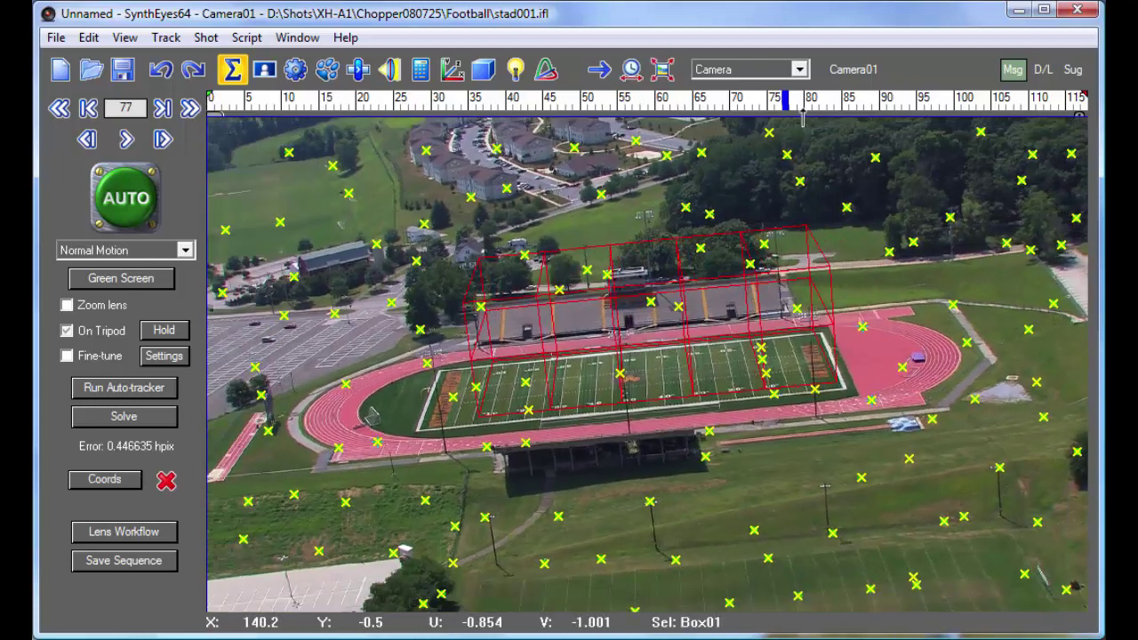
pyautogui.moveTo(802, 116); pyautogui.dragTo(662, 129)
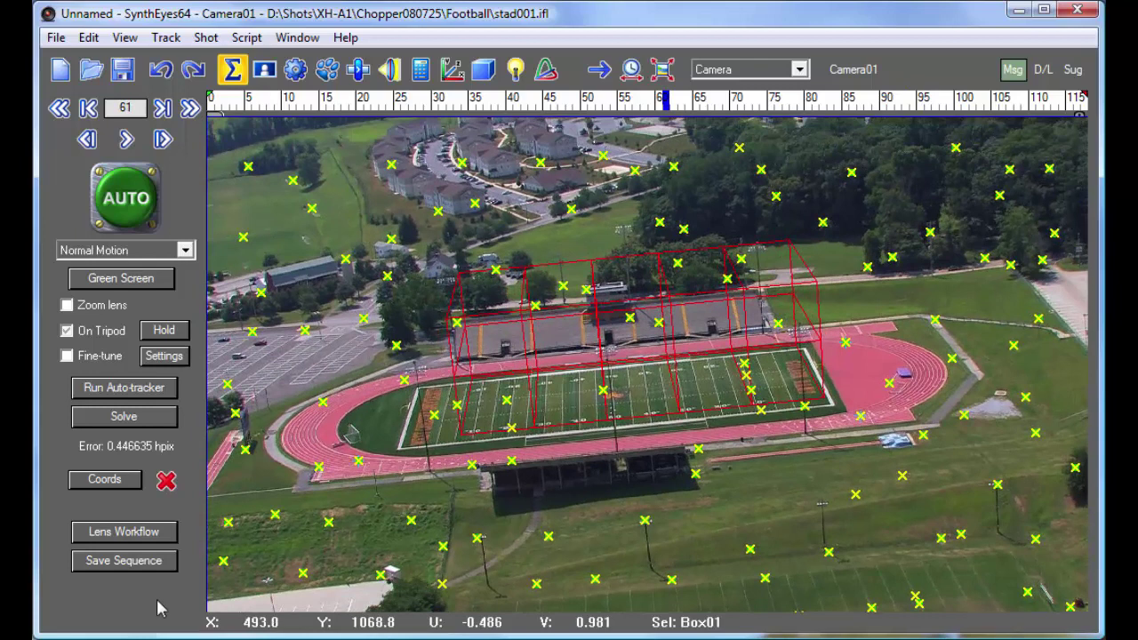
pyautogui.click(124, 560)
pyautogui.moveTo(469, 348); pyautogui.dragTo(448, 170)
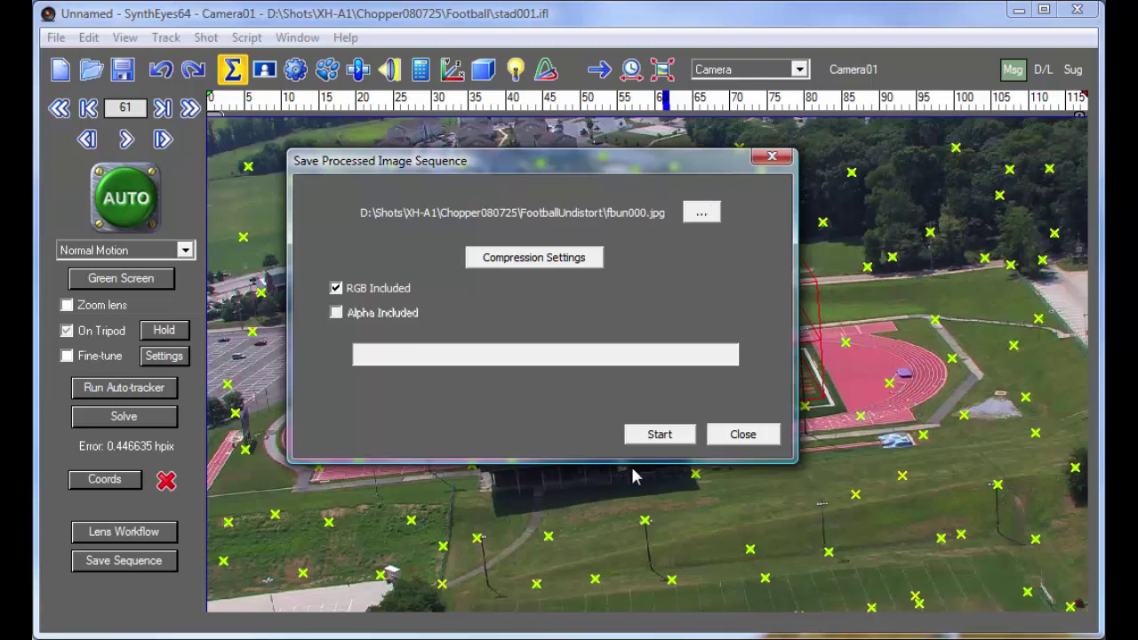
pyautogui.click(652, 444)
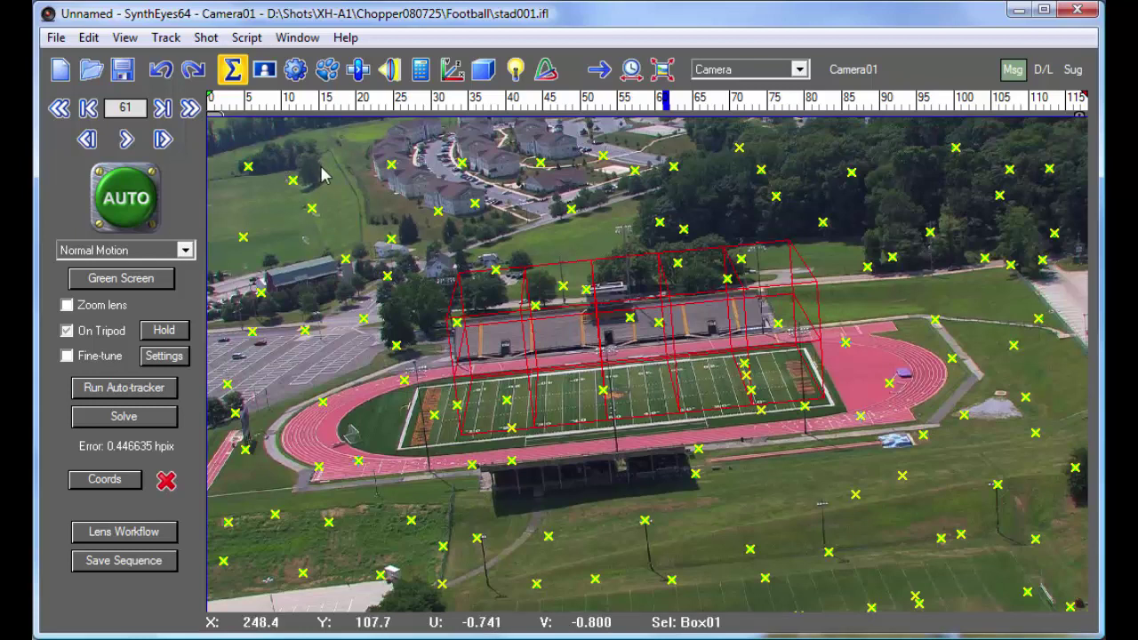
# Step: Use Shot > Change Shot Images with 'Switch to saved footage' selected
pyautogui.click(205, 37)
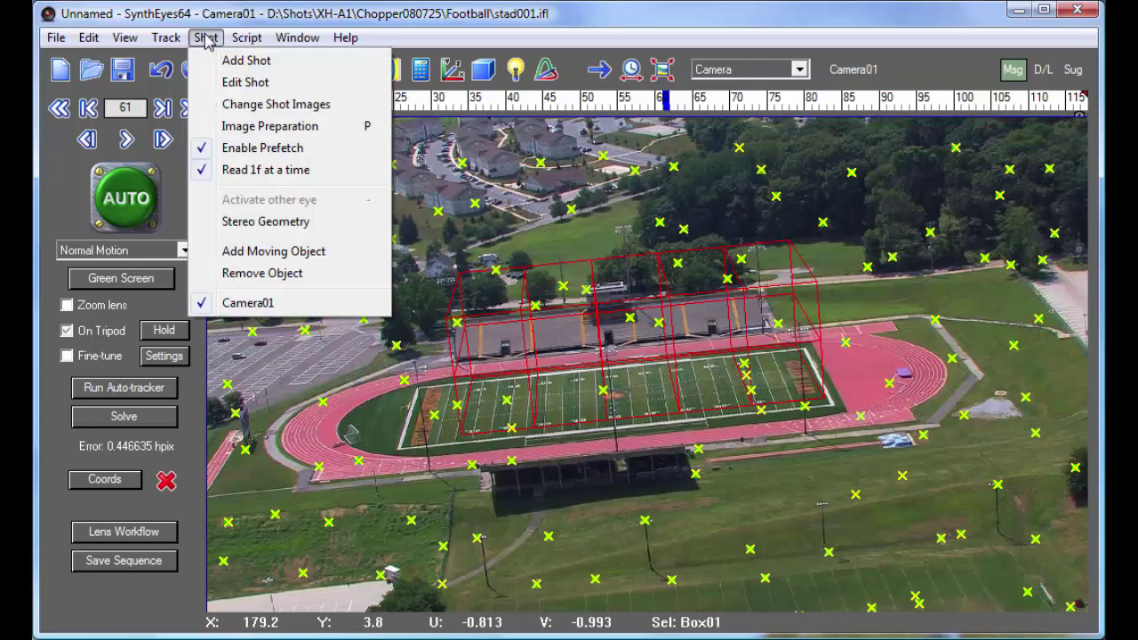
pyautogui.click(255, 106)
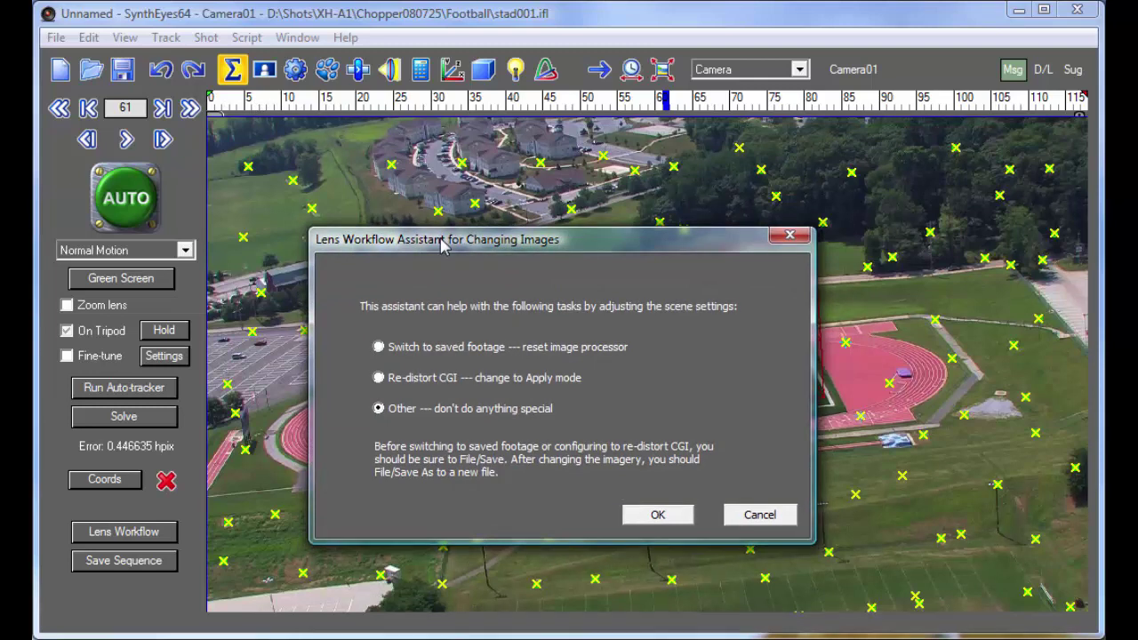
pyautogui.click(380, 350)
pyautogui.click(648, 515)
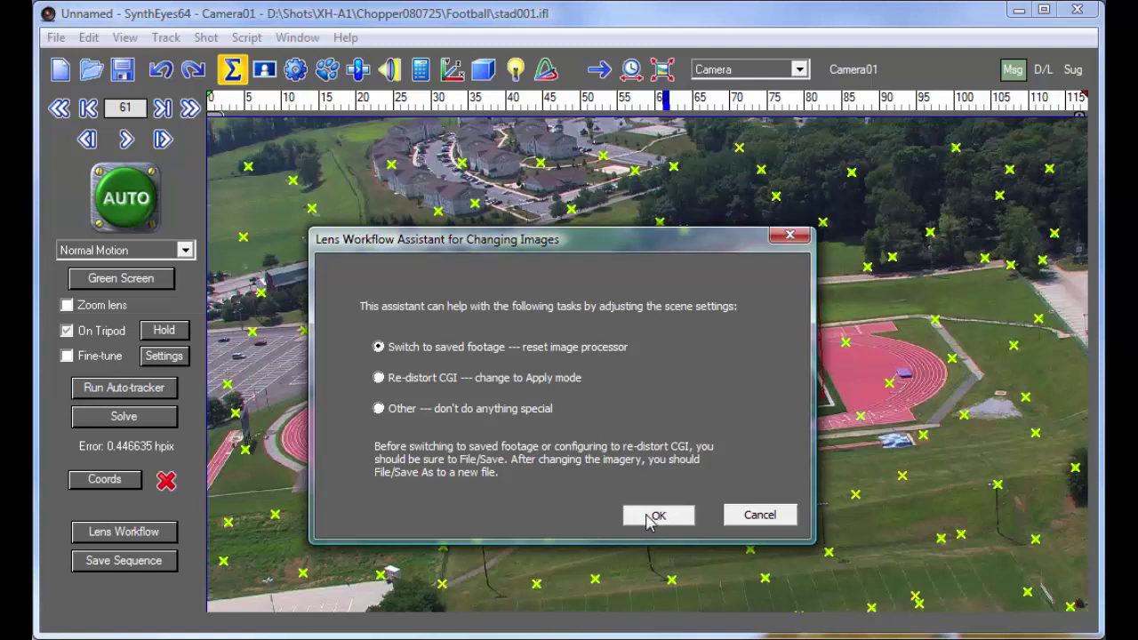
pyautogui.click(655, 515)
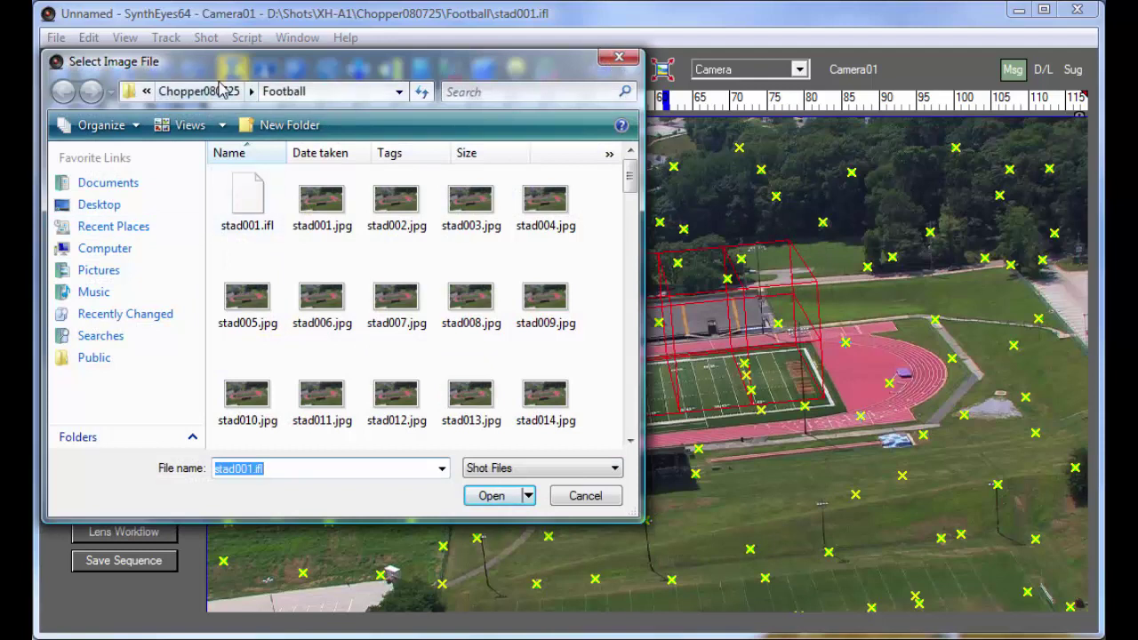
# Step: Load FootballUndistort\fbun000.ifl as the shot's images and accept the shot settings
pyautogui.click(220, 91)
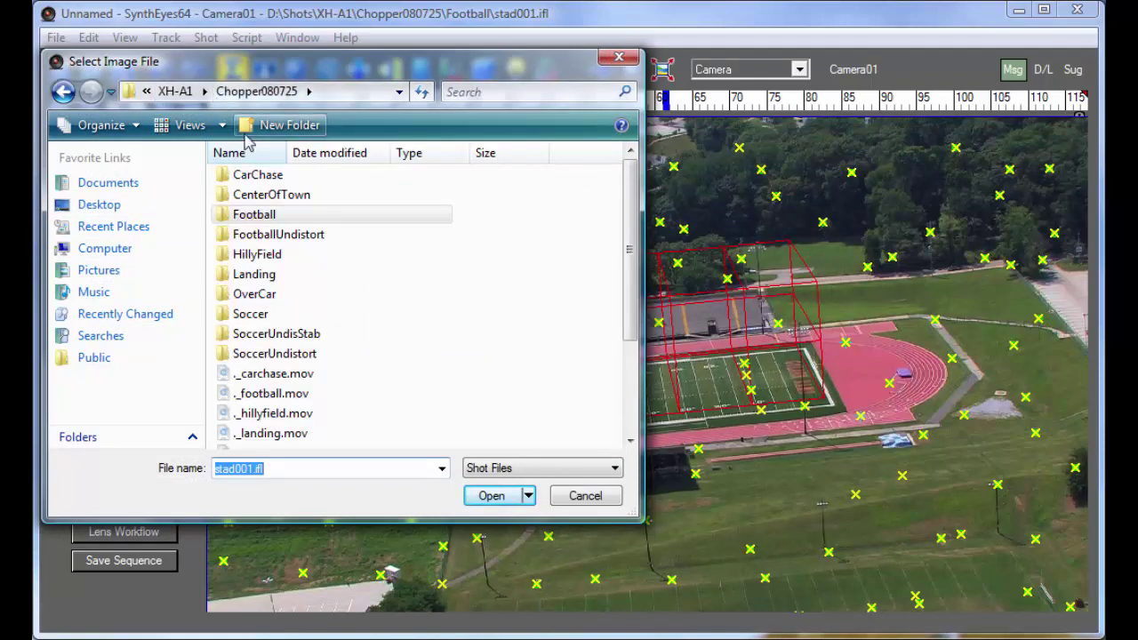
pyautogui.doubleClick(272, 235)
pyautogui.doubleClick(271, 176)
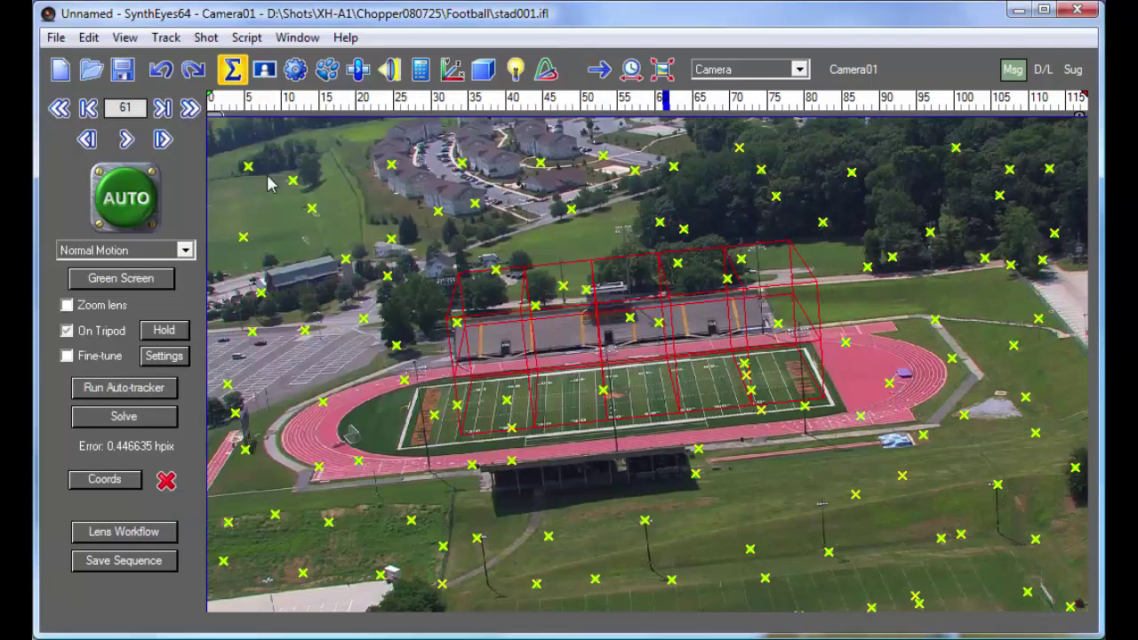
pyautogui.moveTo(626, 269); pyautogui.dragTo(655, 154)
pyautogui.click(829, 185)
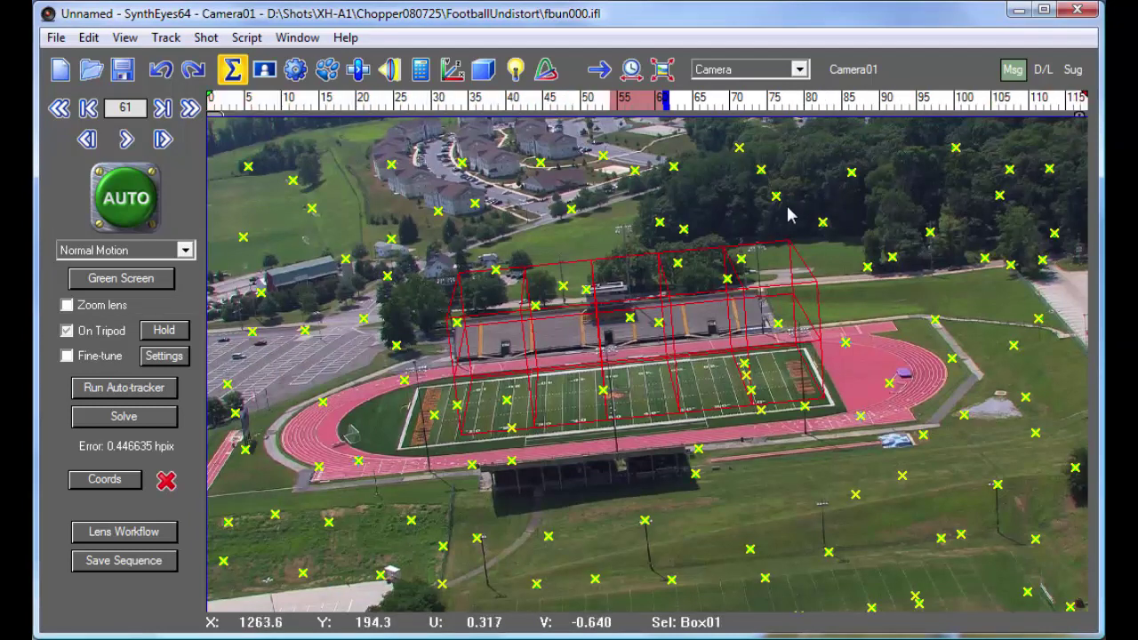
pyautogui.hotkey('shift', 'space')
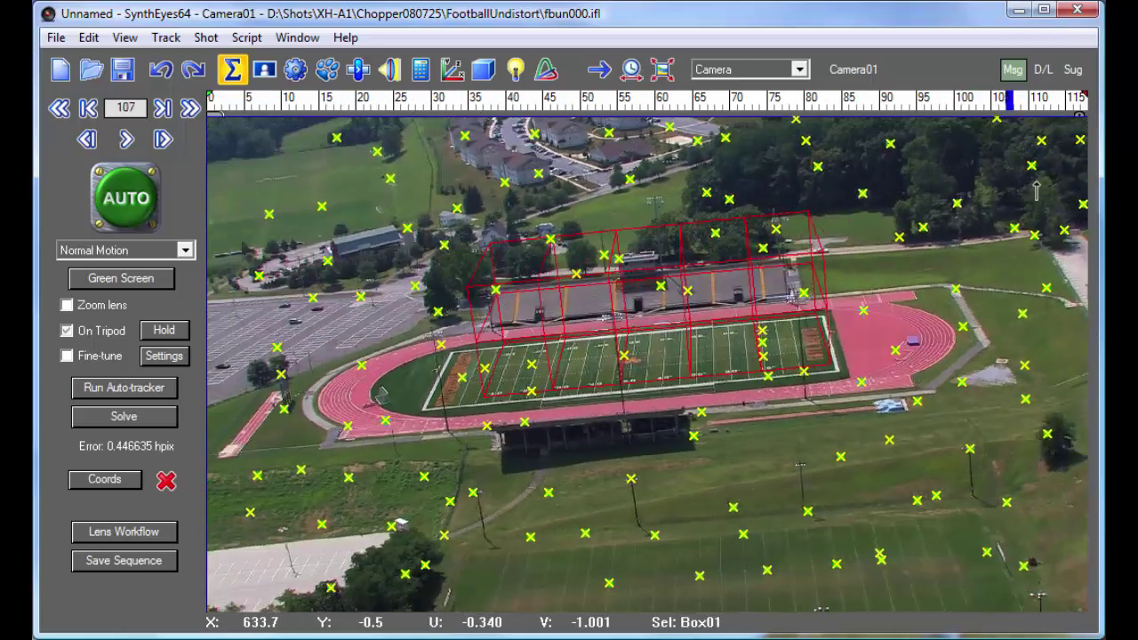
pyautogui.hotkey('shift', 'space')
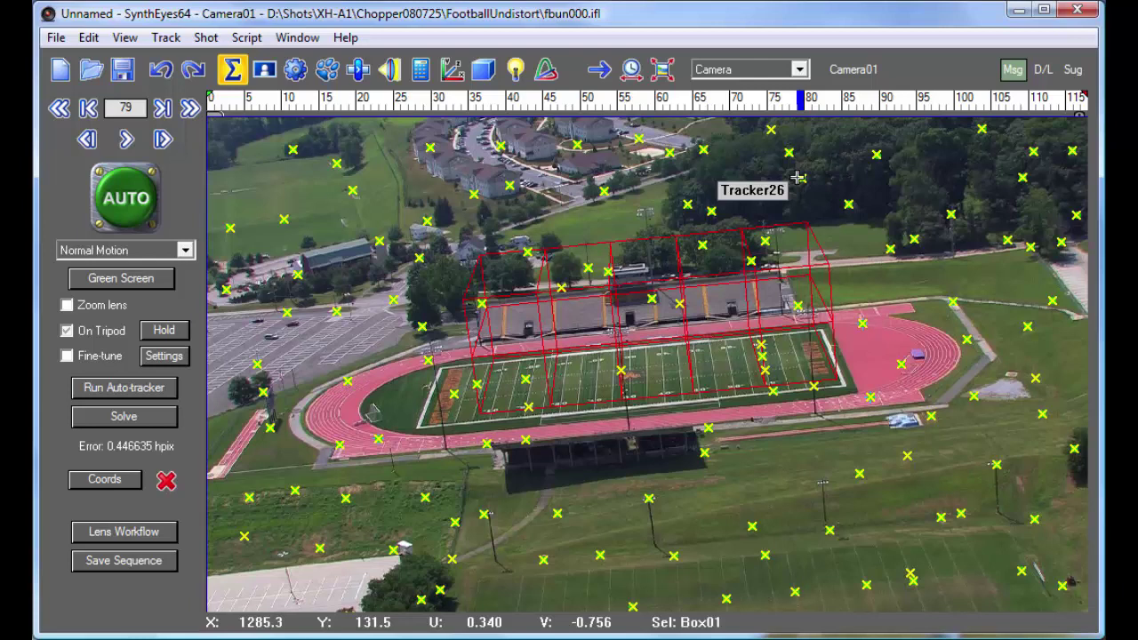
pyautogui.click(159, 71)
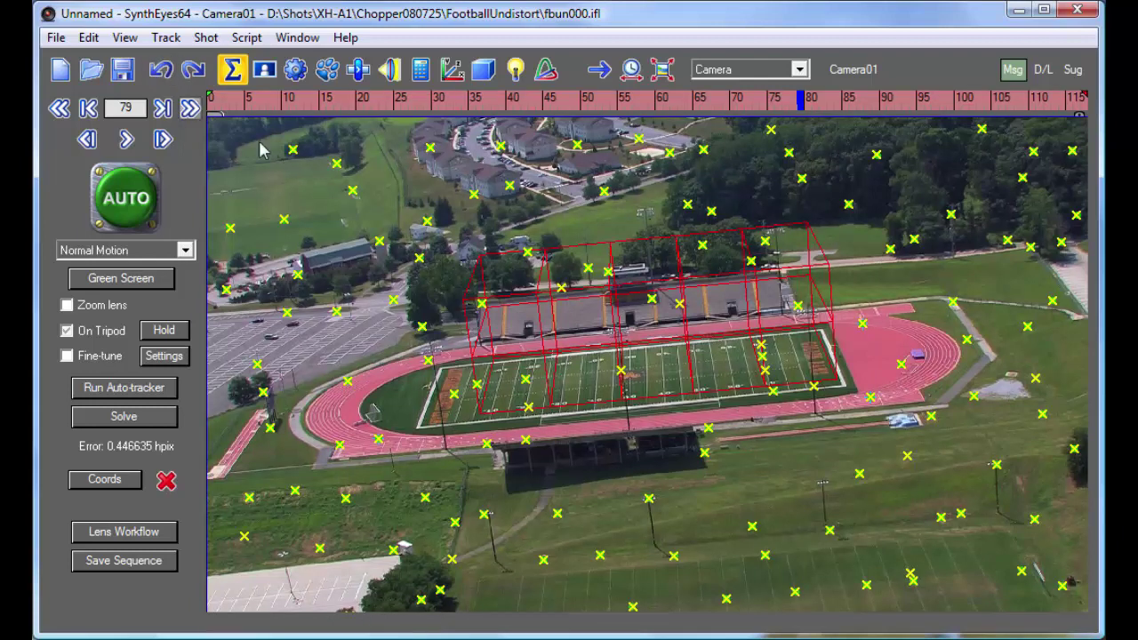
pyautogui.press('p')
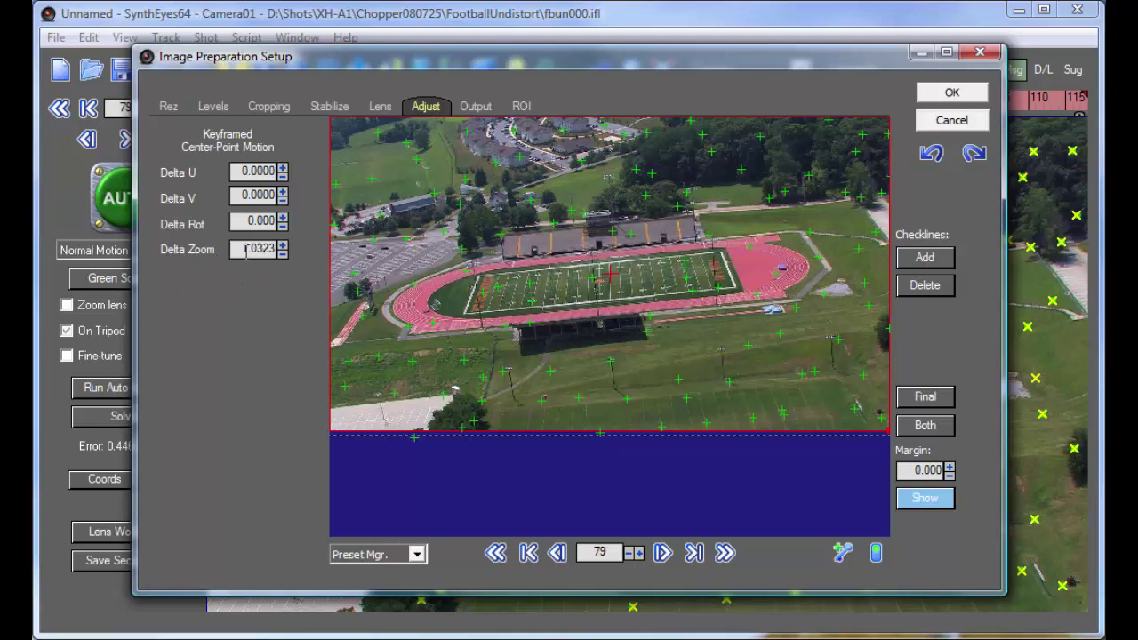
# Step: Review the Image Preparation Lens tab with the Padded preview, then close the dialog
pyautogui.click(380, 107)
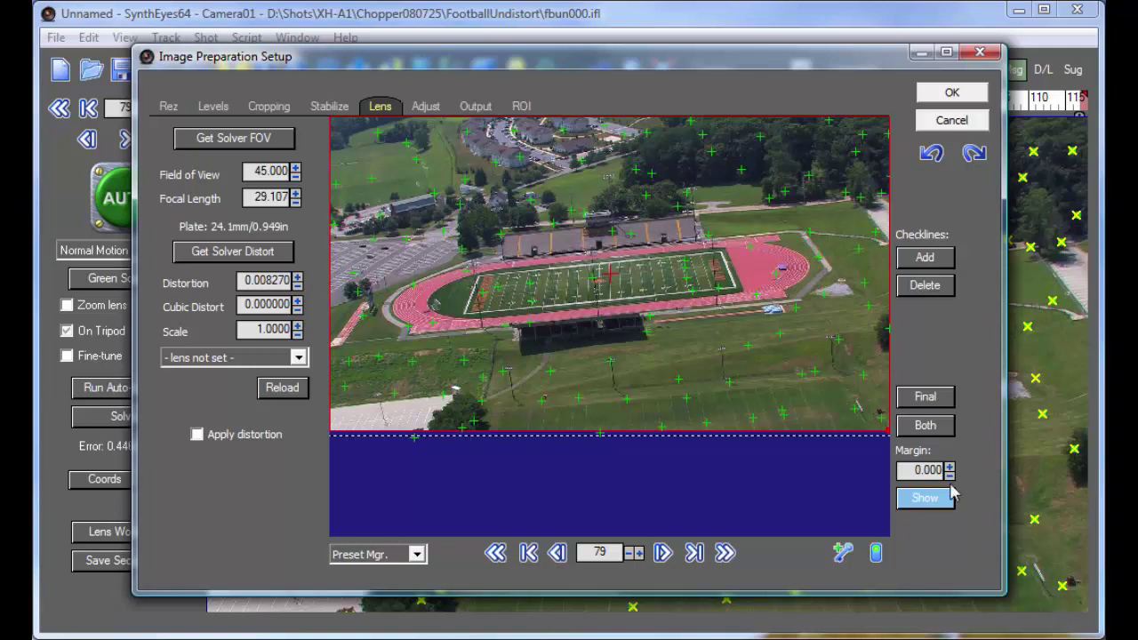
pyautogui.click(926, 397)
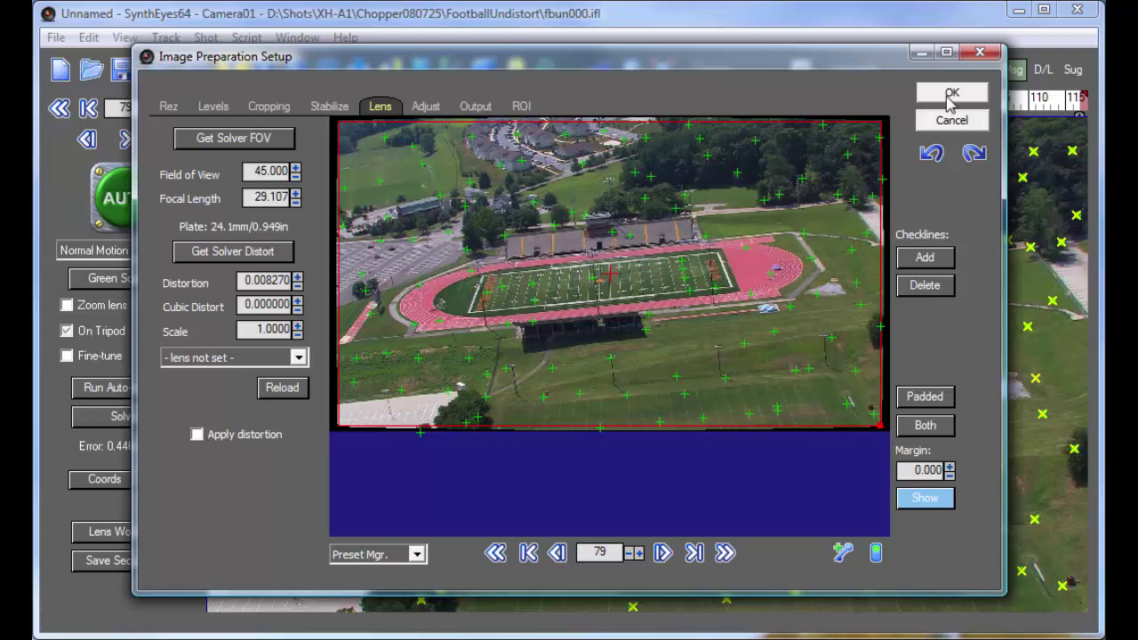
pyautogui.click(979, 55)
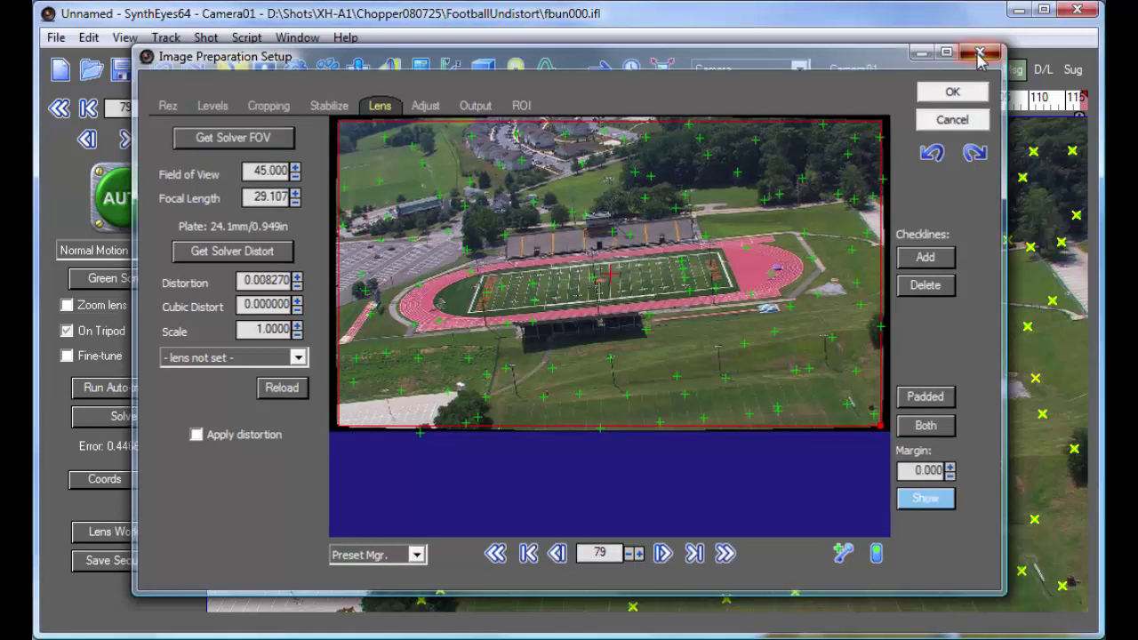